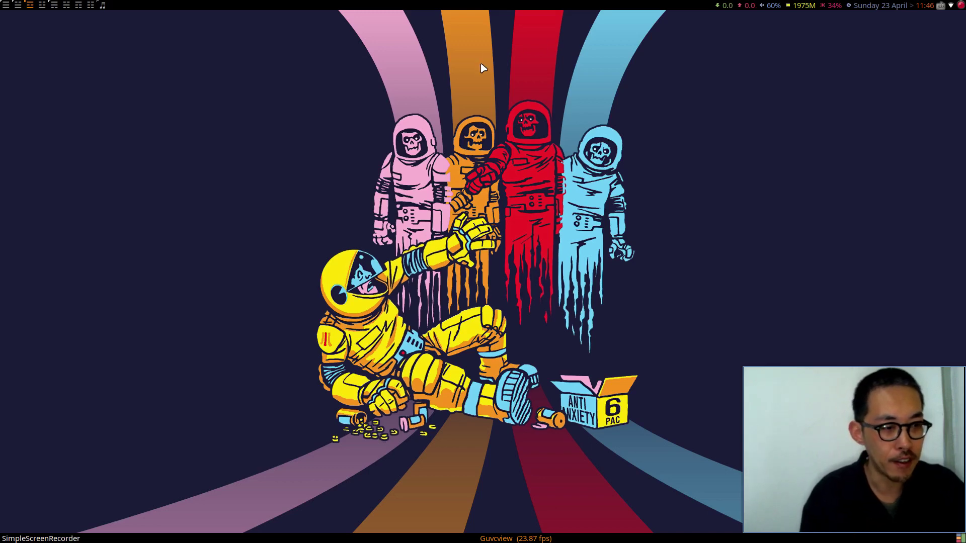
# - Launch GoldenDict and look up the word "incognito"
pyautogui.press('super+d')
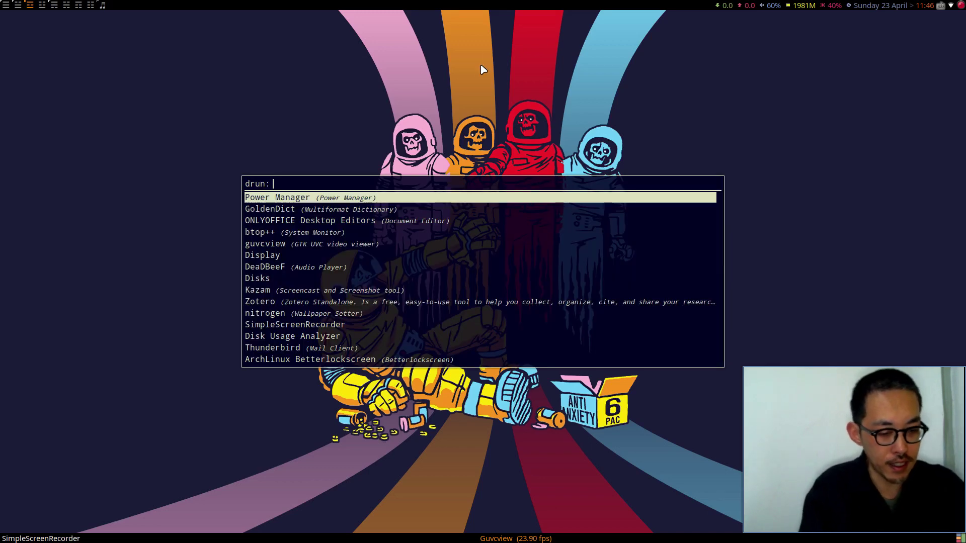
pyautogui.write('gd')
pyautogui.press('Return')
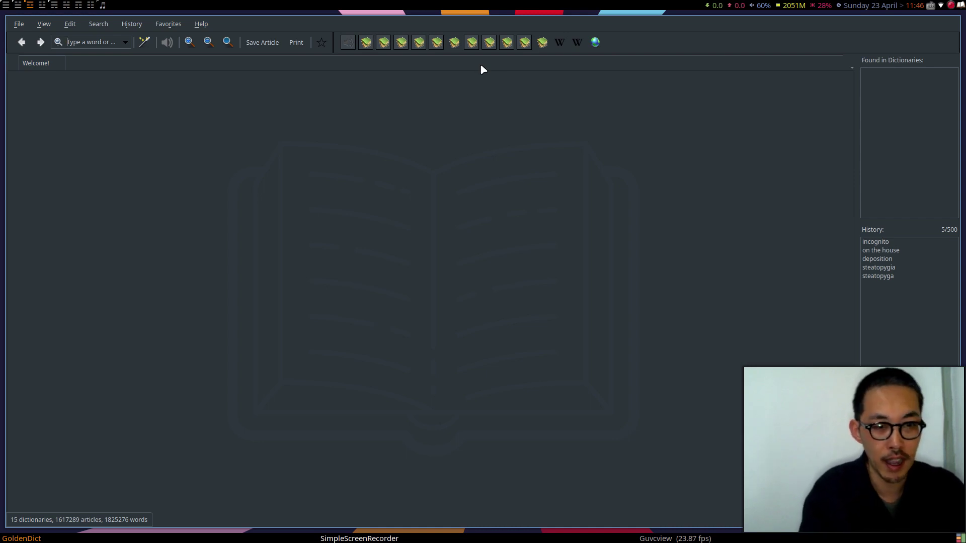
pyautogui.write('inco')
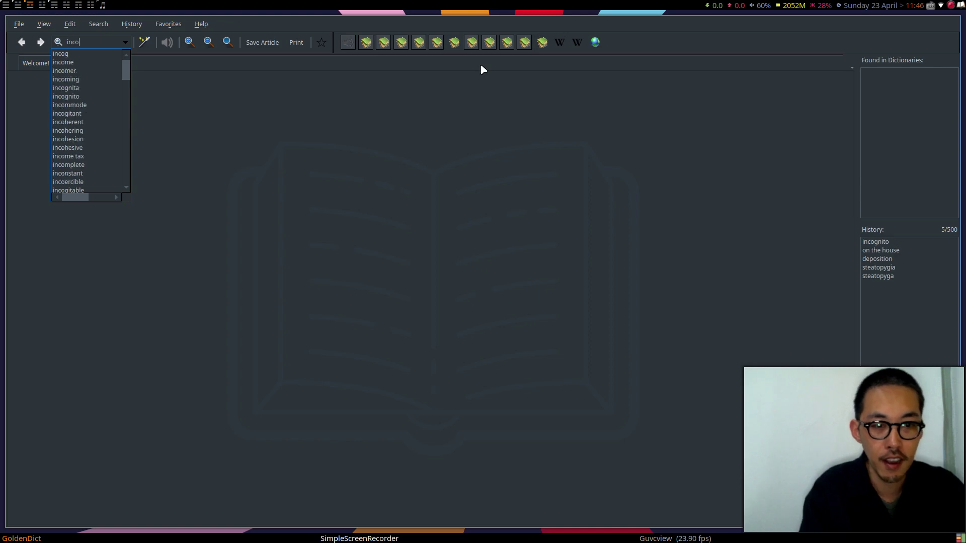
pyautogui.write('gnito')
pyautogui.press('Return')
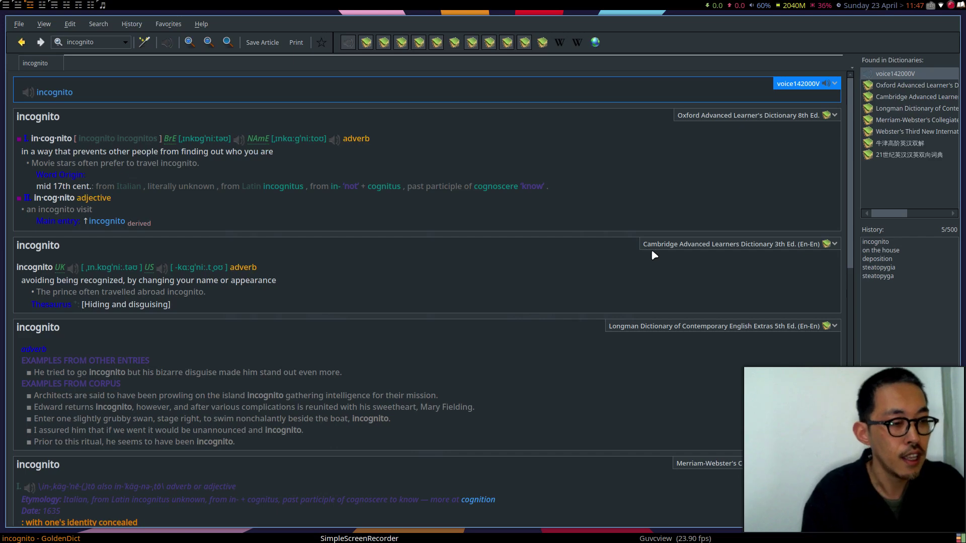
# - Read through the "incognito" entries, from the English dictionaries down to the English-Chinese ones
pyautogui.scroll(-2, 652, 253)
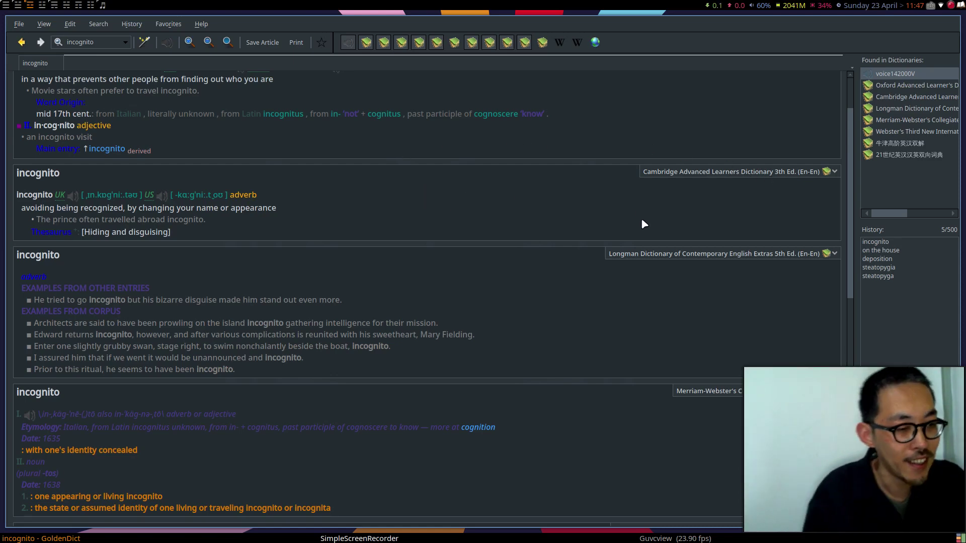
pyautogui.scroll(-2, 641, 221)
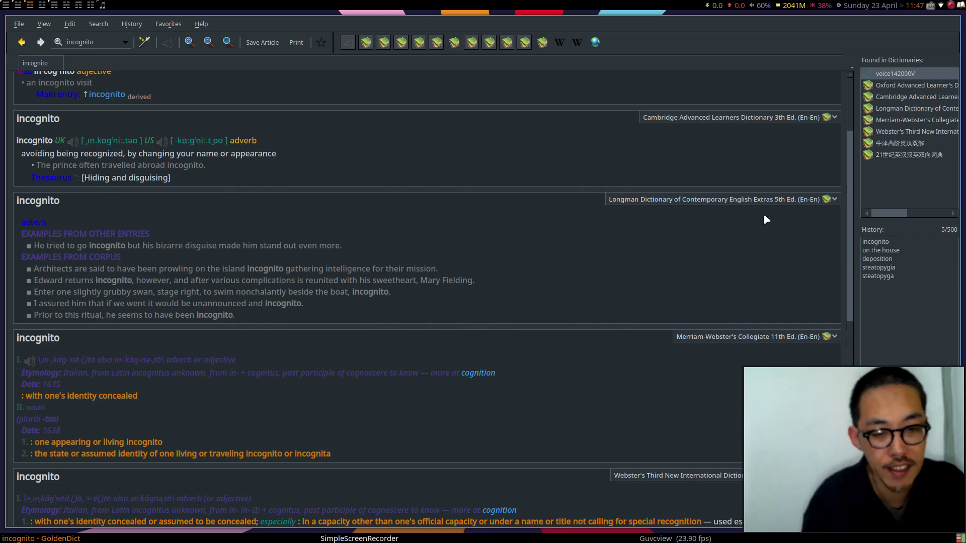
pyautogui.scroll(-2, 767, 222)
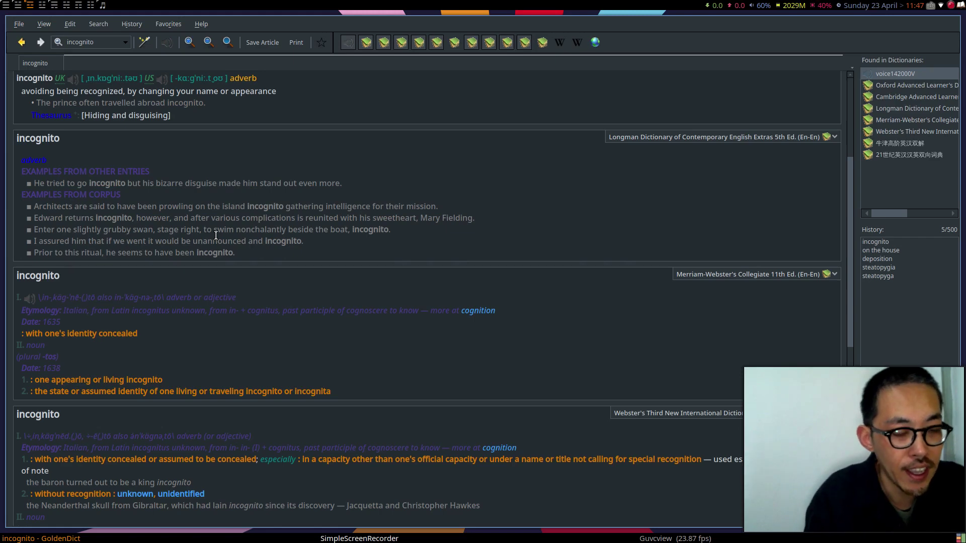
pyautogui.scroll(-4, 400, 228)
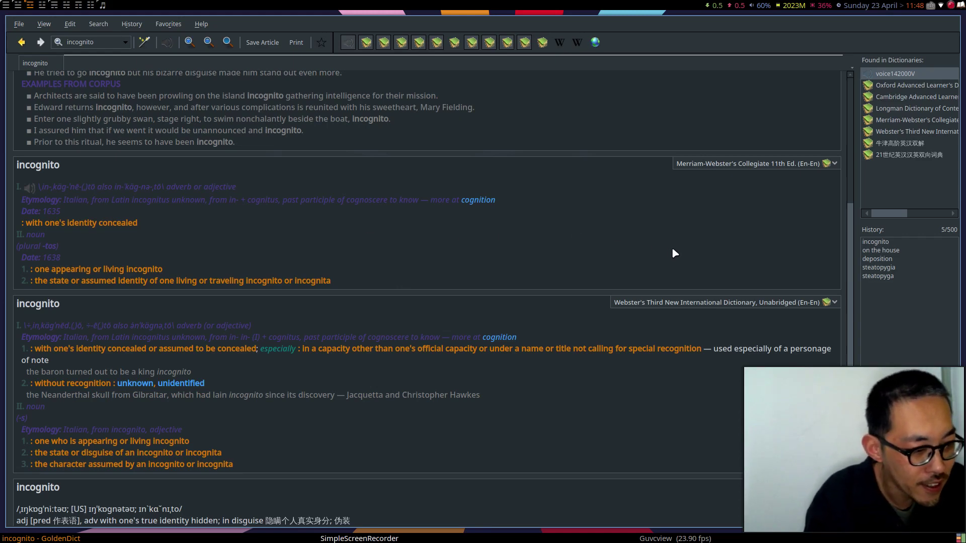
pyautogui.scroll(-2, 672, 249)
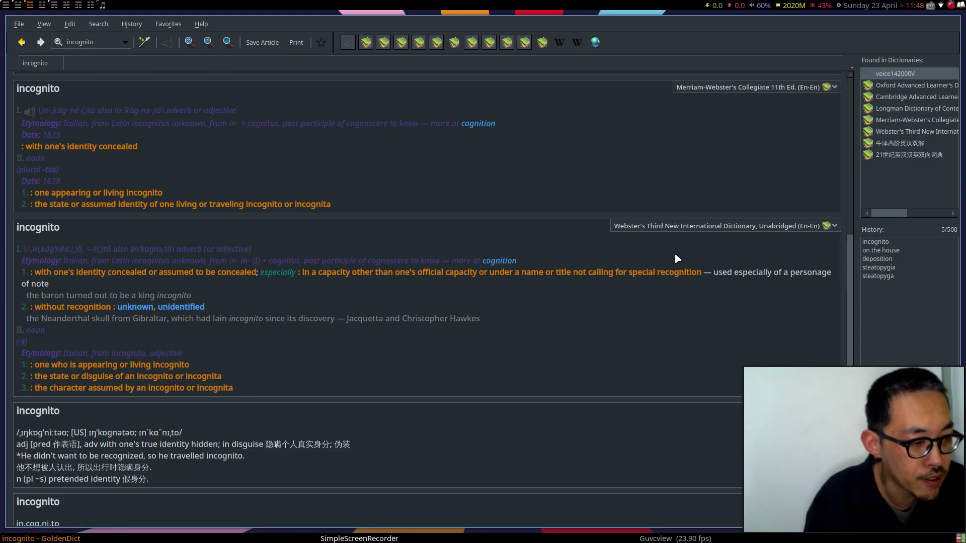
pyautogui.scroll(-5, 734, 227)
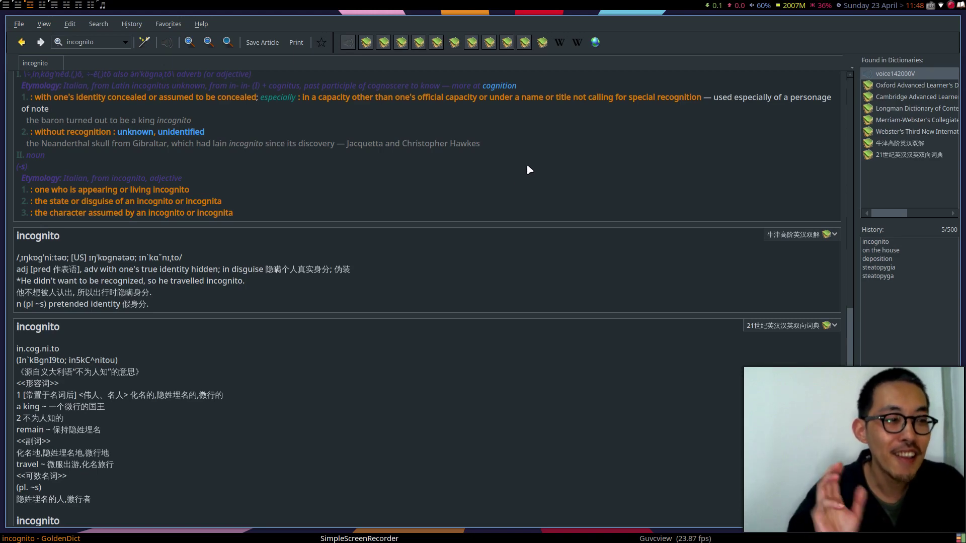
# - Enable English Wikipedia, English Wiktionary and Urban Dictionary as additional lookup sources
pyautogui.click(562, 45)
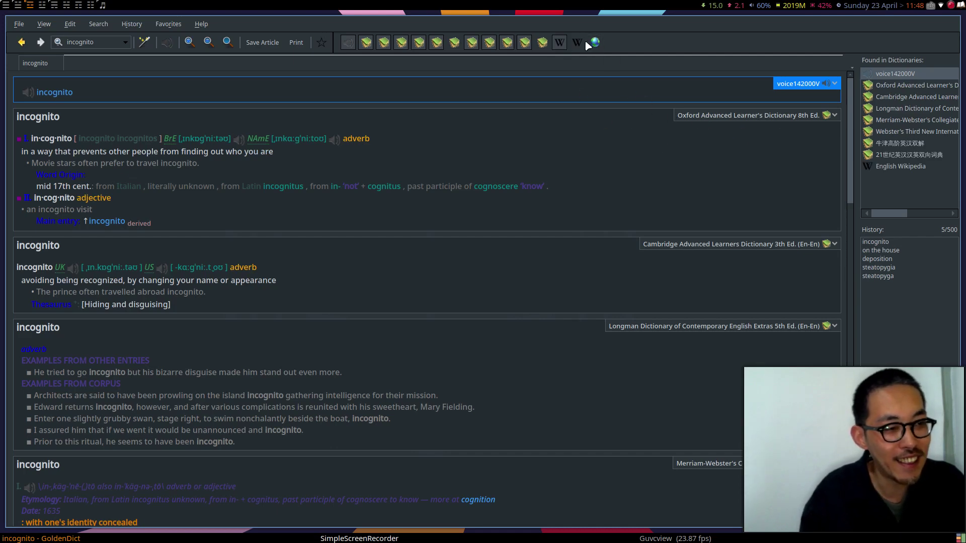
pyautogui.click(577, 42)
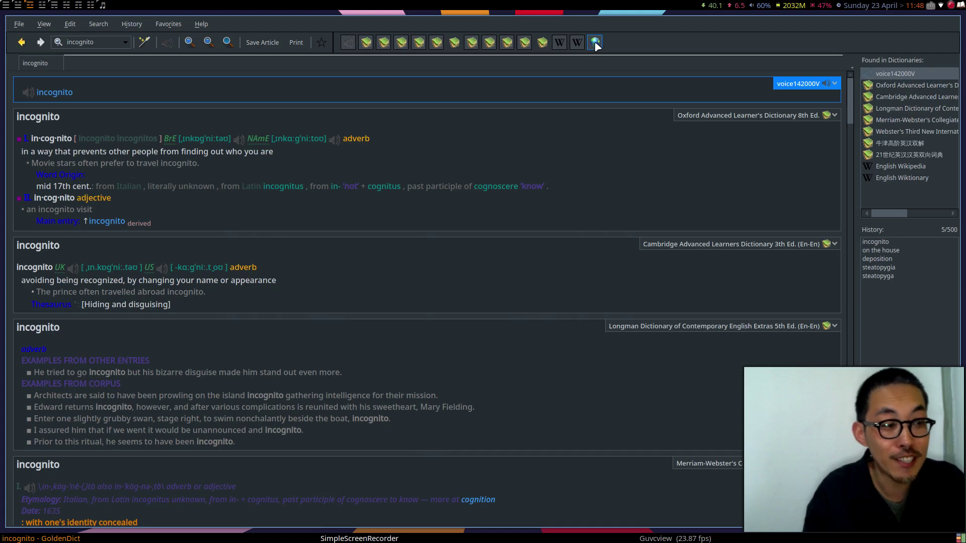
pyautogui.click(601, 43)
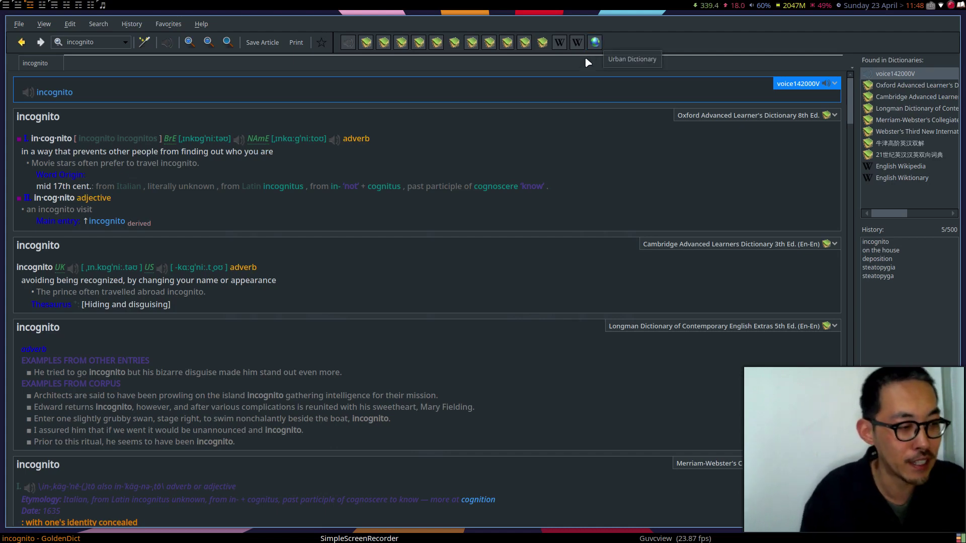
# - Look up the phrase "on the house" in all enabled dictionaries
pyautogui.doubleClick(117, 42)
pyautogui.write('on')
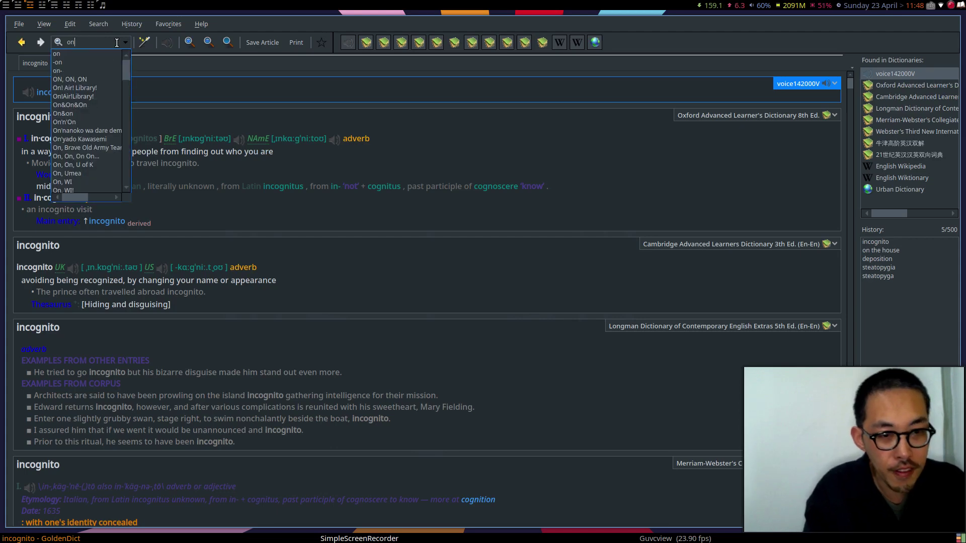
pyautogui.write(' the')
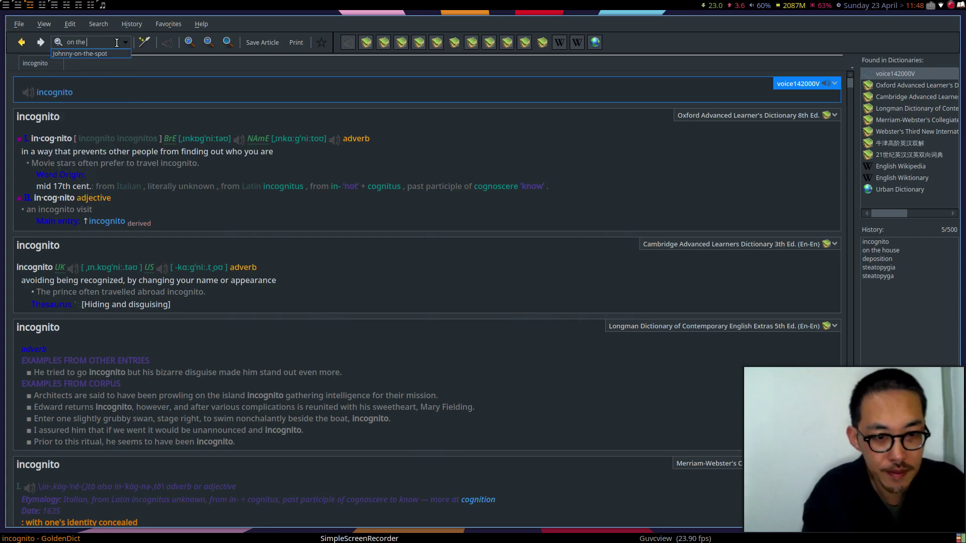
pyautogui.write(' house')
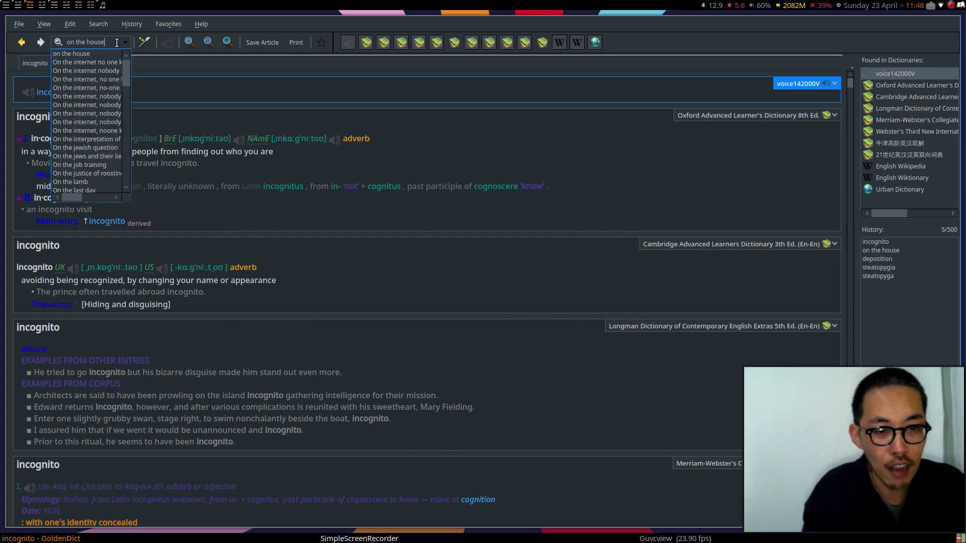
pyautogui.press('Return')
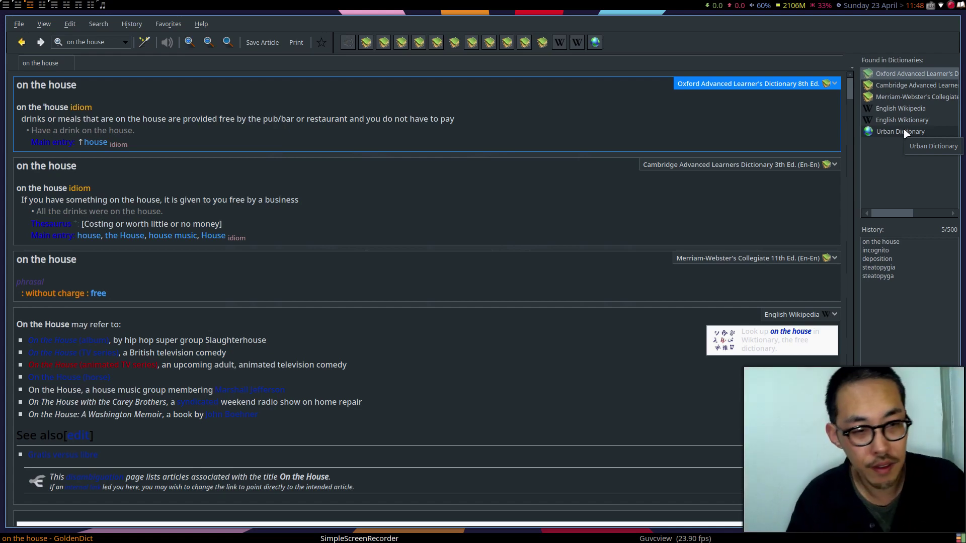
# - Go to the Urban Dictionary result for "on the house" and read its definitions
pyautogui.click(904, 131)
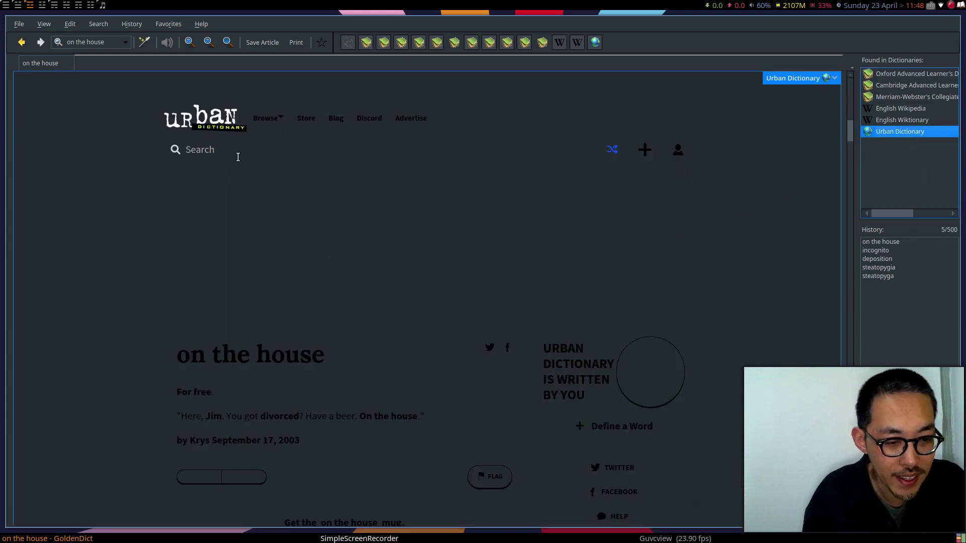
pyautogui.scroll(-5, 238, 156)
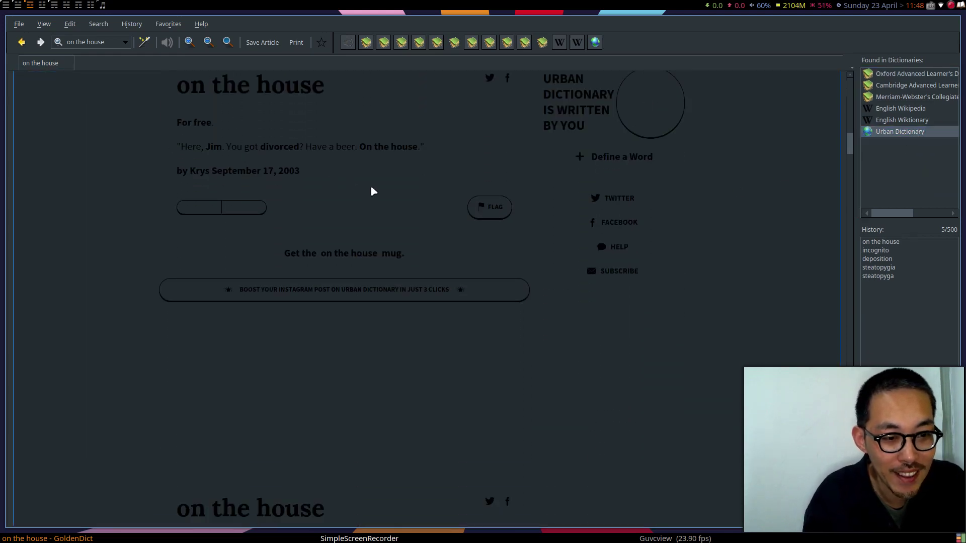
pyautogui.scroll(-4, 373, 189)
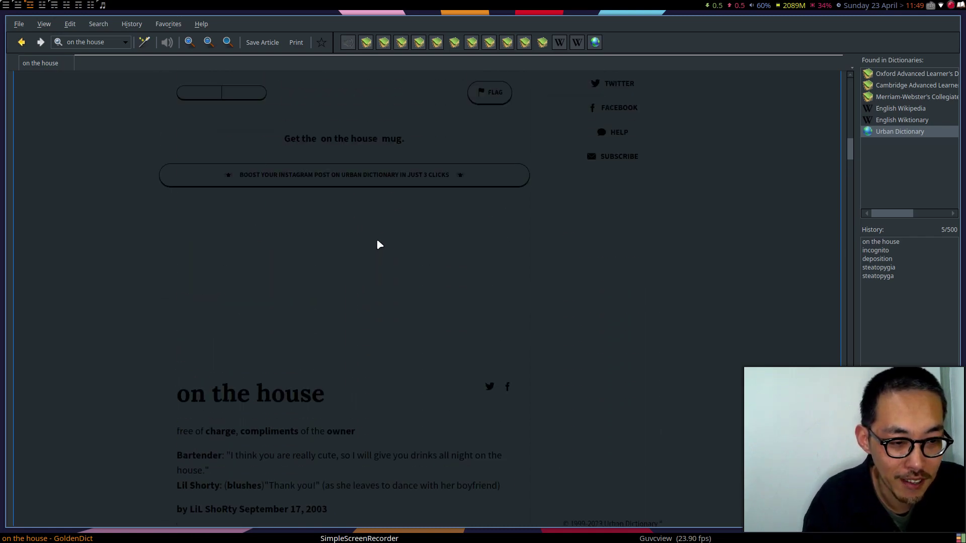
pyautogui.scroll(8, 376, 238)
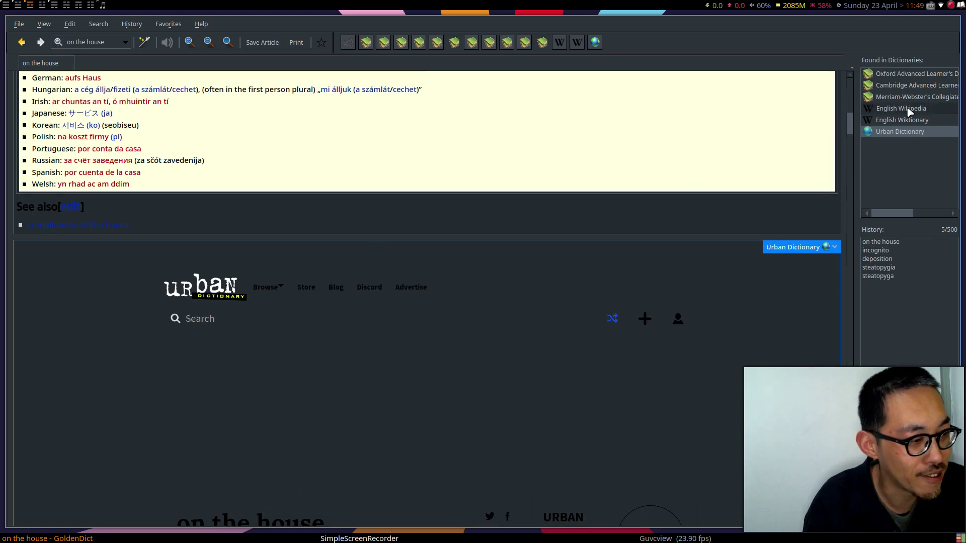
# - View the English Wikipedia and English Wiktionary entries for "on the house", including the Wiktionary translations
pyautogui.click(901, 108)
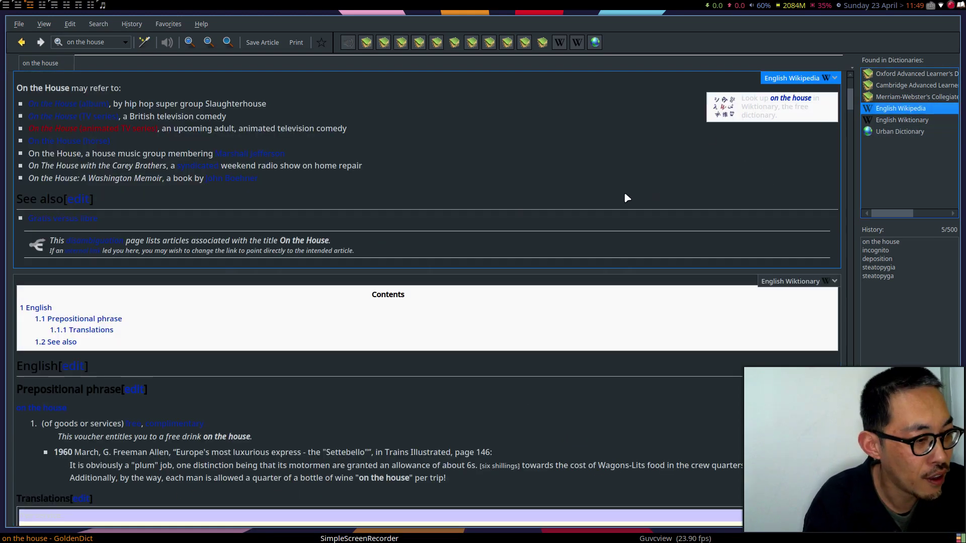
pyautogui.scroll(-5, 584, 193)
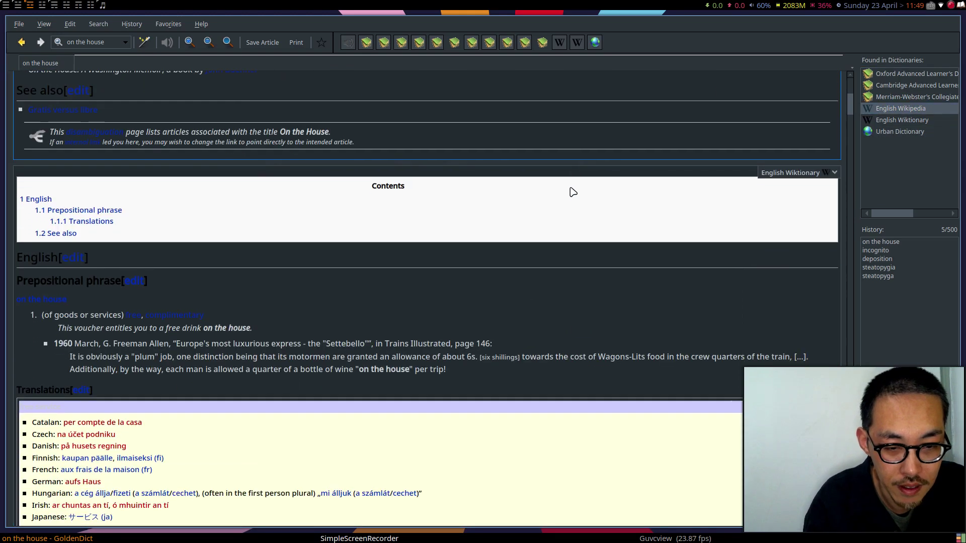
pyautogui.scroll(-1, 569, 186)
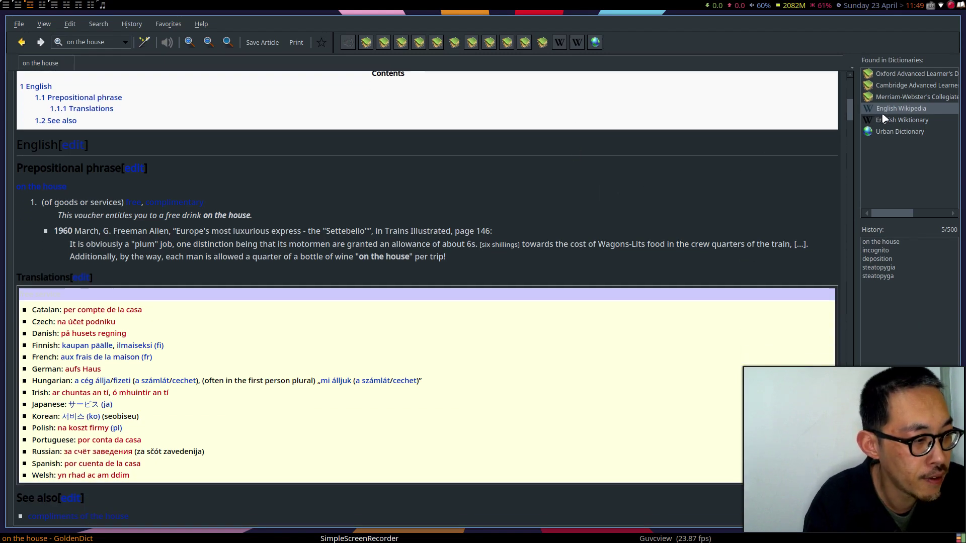
pyautogui.click(893, 119)
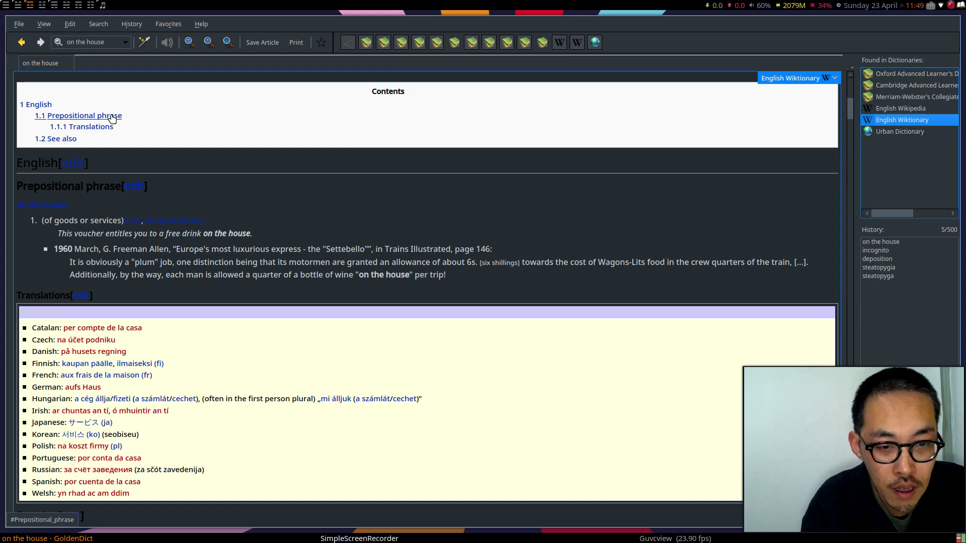
pyautogui.click(103, 127)
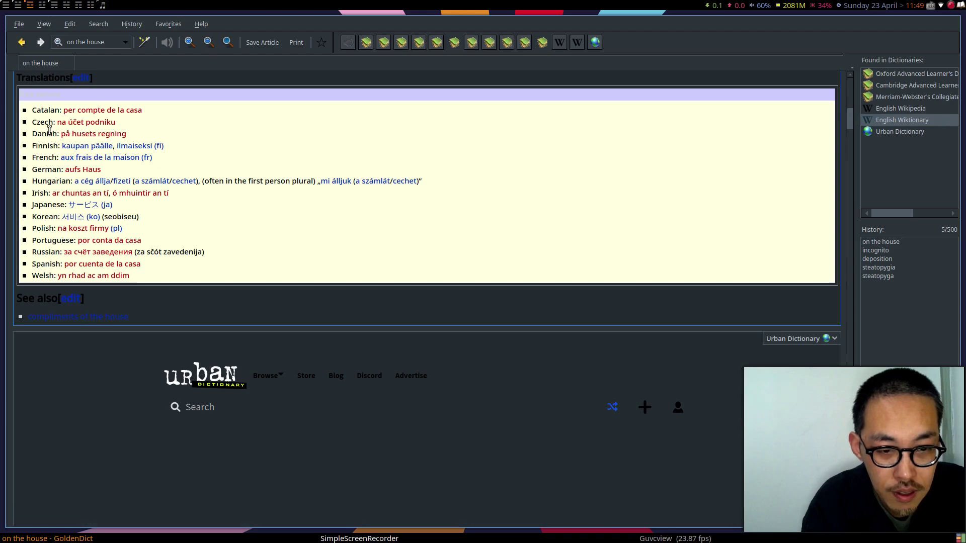
pyautogui.scroll(8, 318, 160)
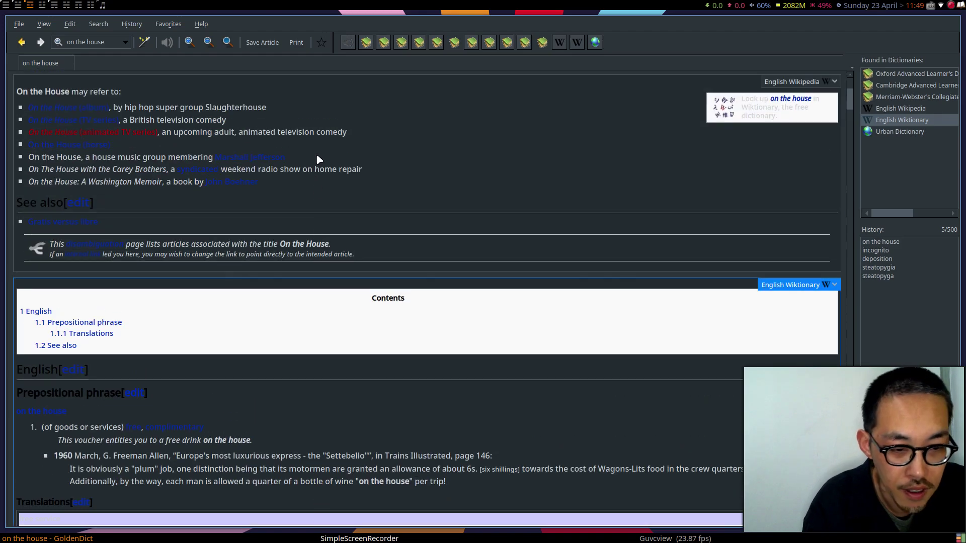
# - View the Merriam-Webster's Collegiate entry and the Oxford Advanced Learner's entry for "on the house"
pyautogui.click(912, 97)
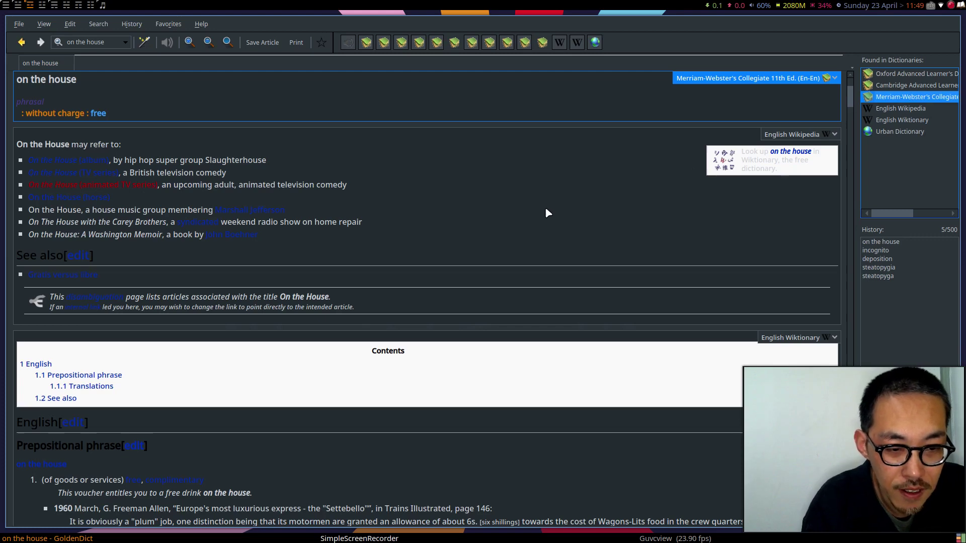
pyautogui.click(916, 75)
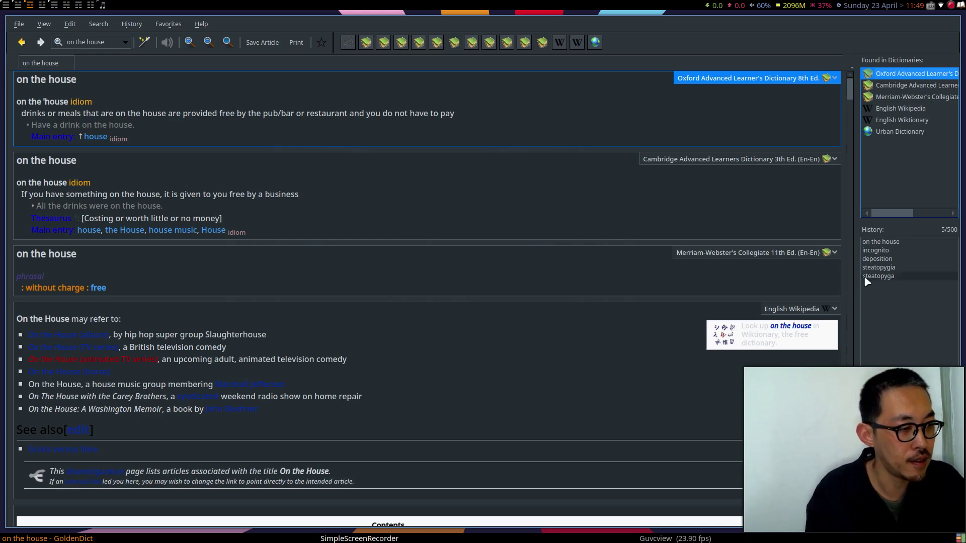
# - Reopen "deposition" from the lookup history, view its 牛津高阶英汉双解 entry and return to the first entry
pyautogui.click(896, 258)
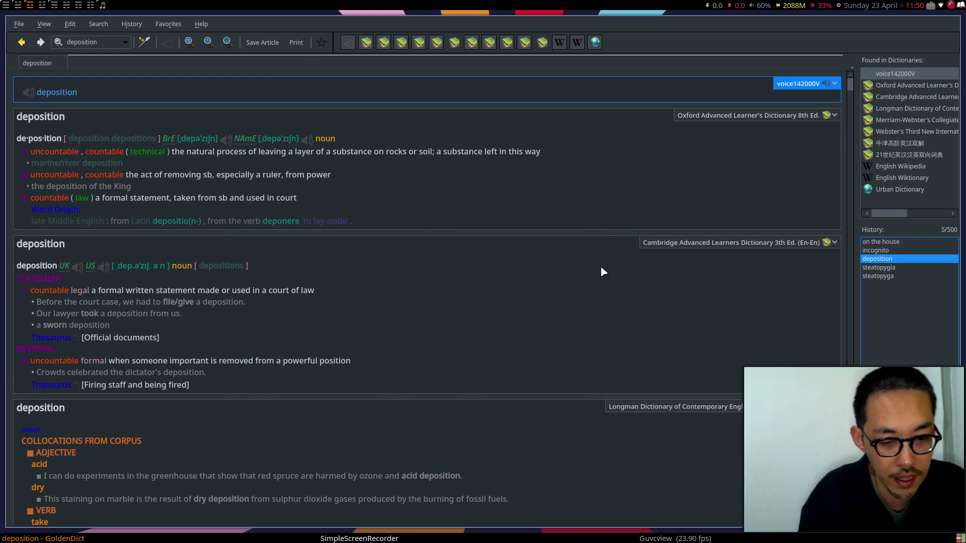
pyautogui.click(892, 143)
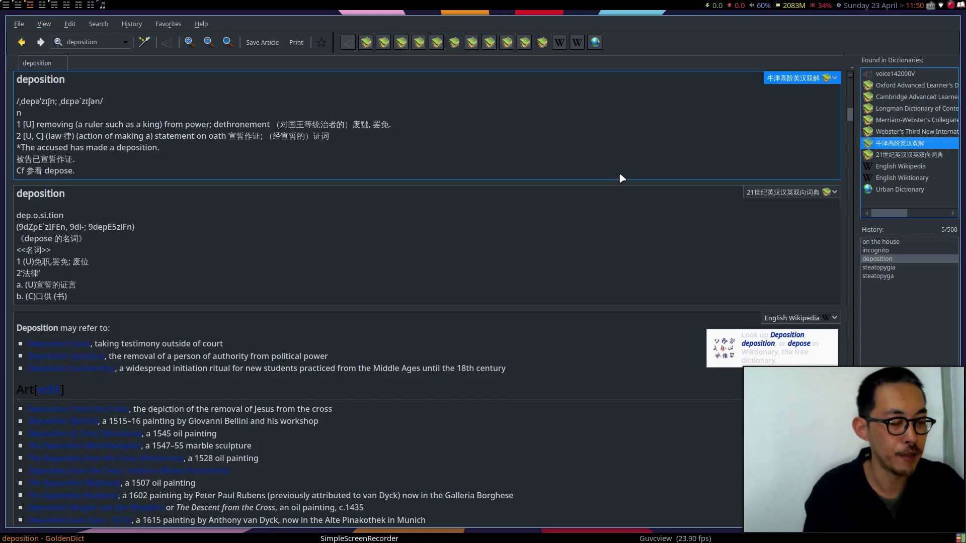
pyautogui.scroll(20, 627, 174)
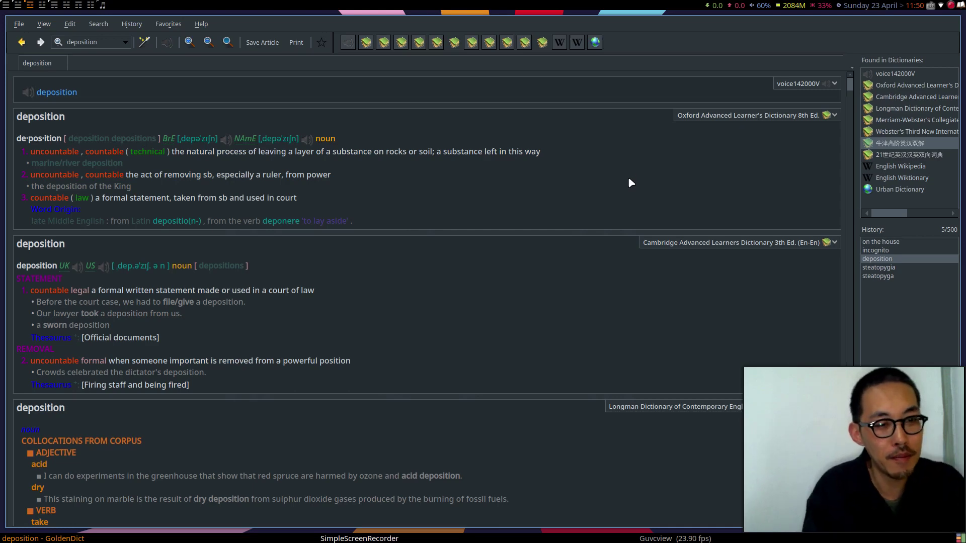
# - Look at the interface preferences and close them without saving
pyautogui.press('F4')
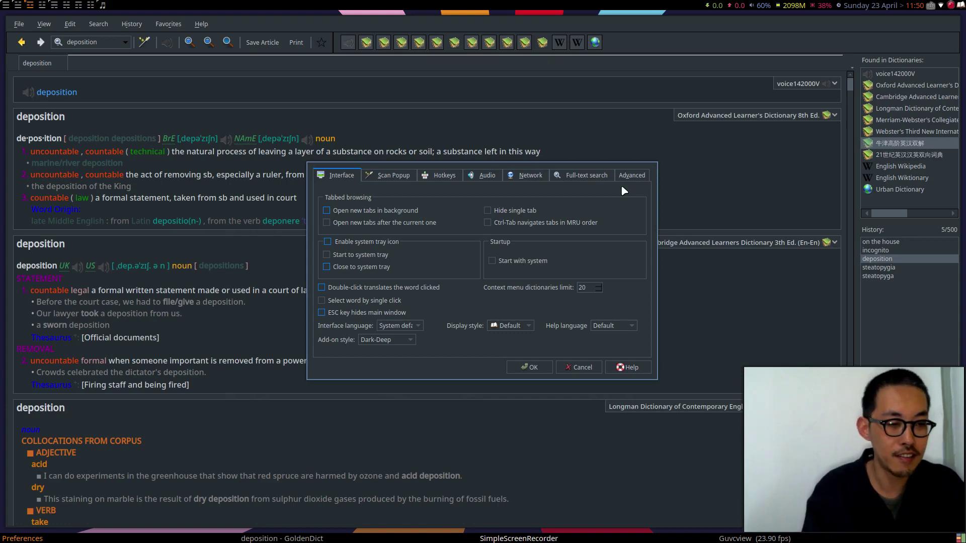
pyautogui.click(588, 366)
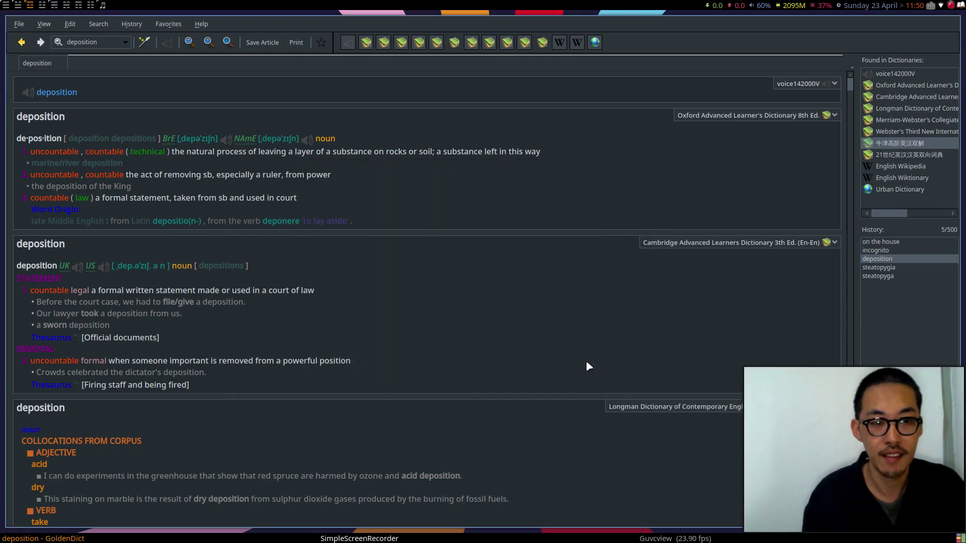